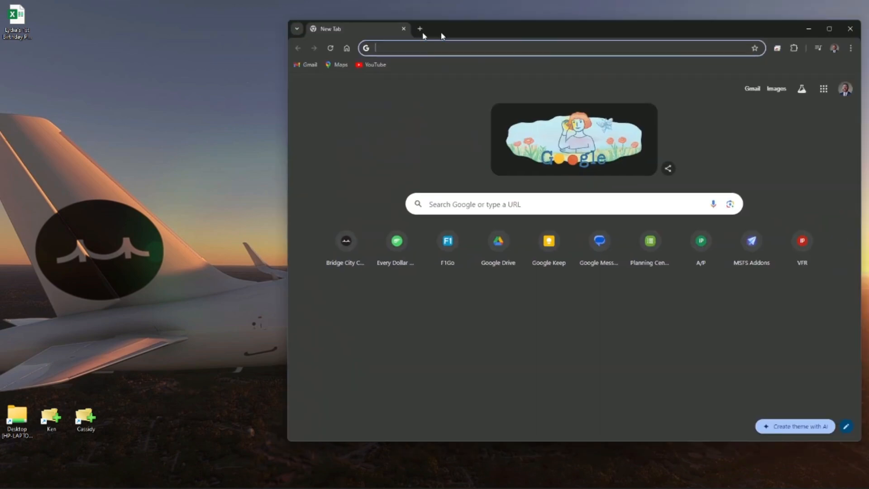
Open Planning Center in the maximized browser, switch from Services to Groups, and open the Financial Peace University (FPU) group.
left_click(701, 33)
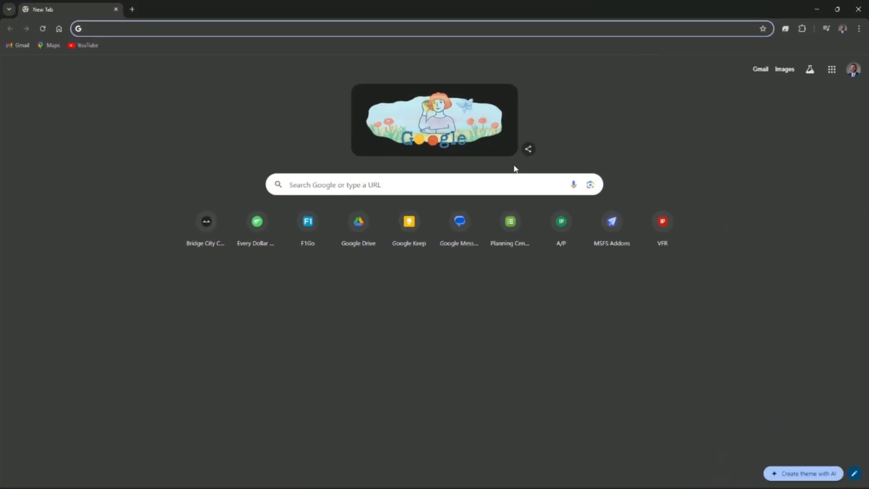
left_click(509, 226)
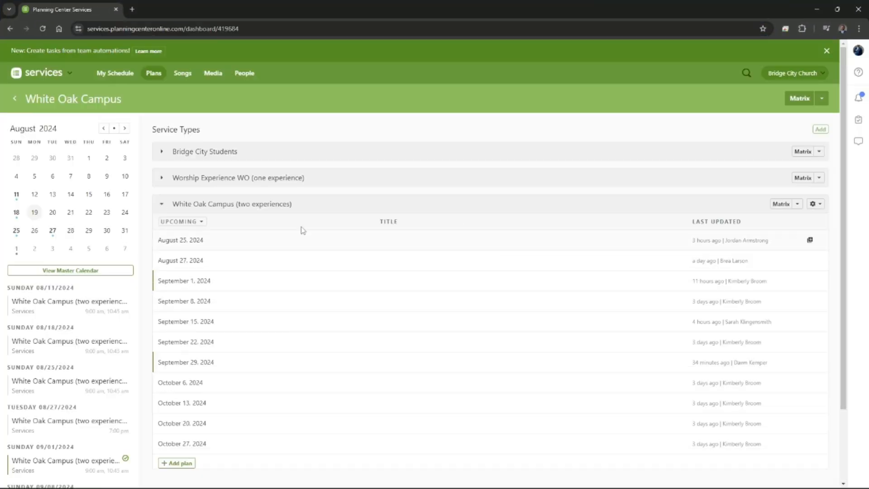
left_click(58, 80)
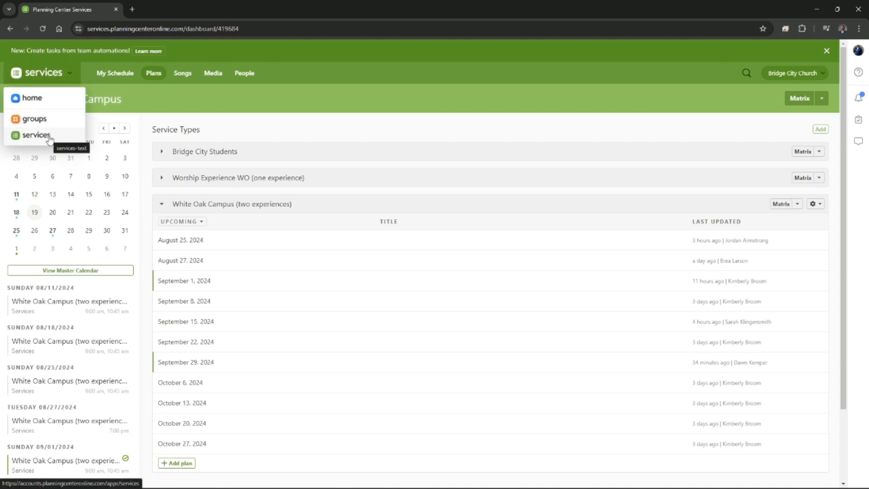
left_click(56, 122)
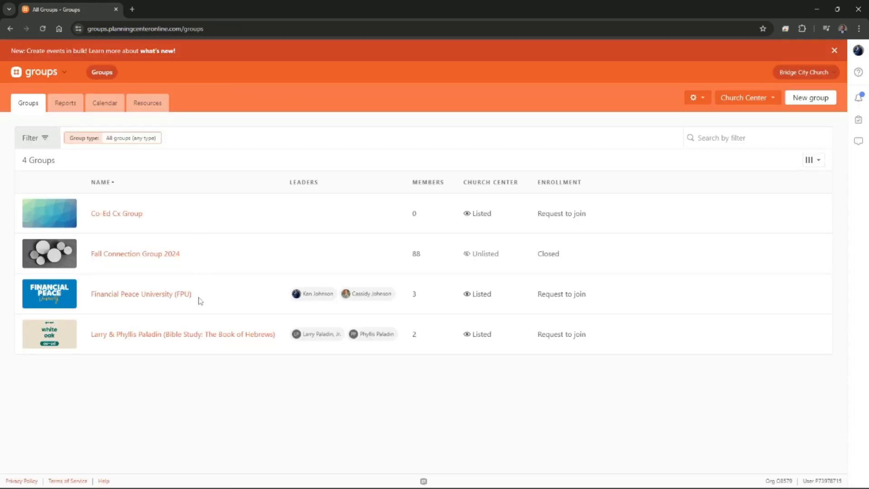
left_click(129, 297)
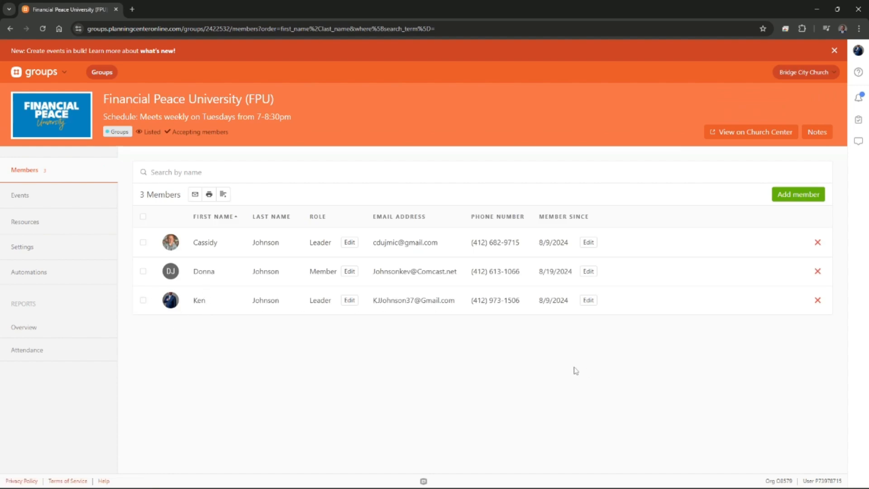
Open the group's events and review the scheduled gatherings, advancing the calendar to October and November 2024.
left_click(47, 194)
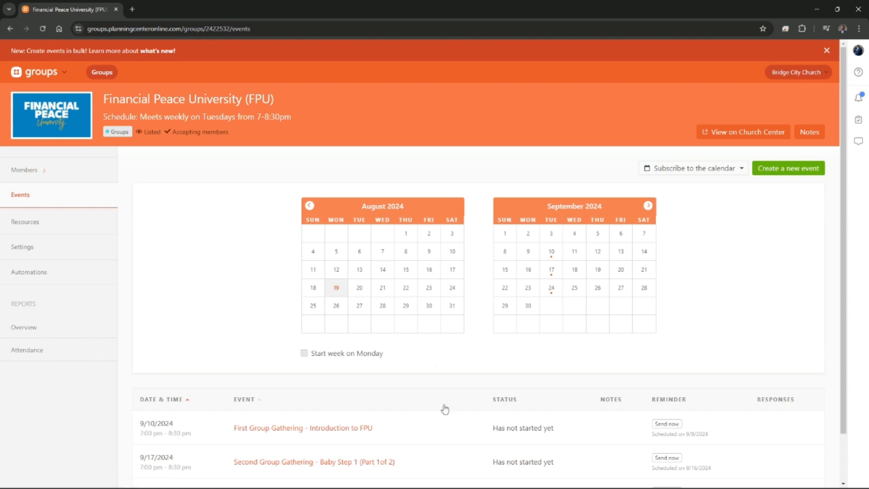
scroll(459, 425, "down", 2)
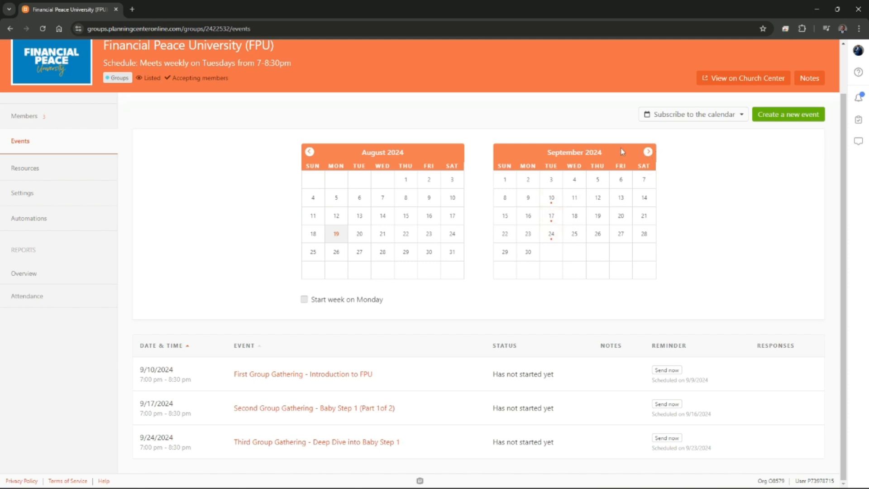
left_click(649, 152)
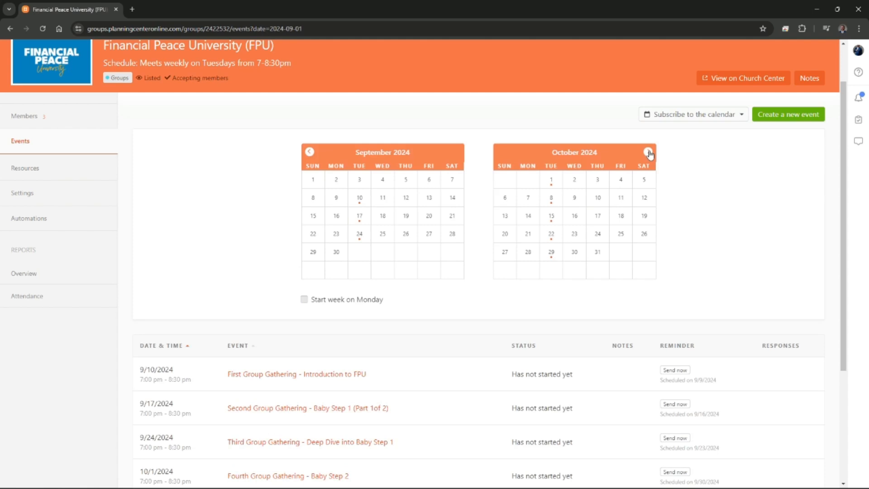
left_click(648, 152)
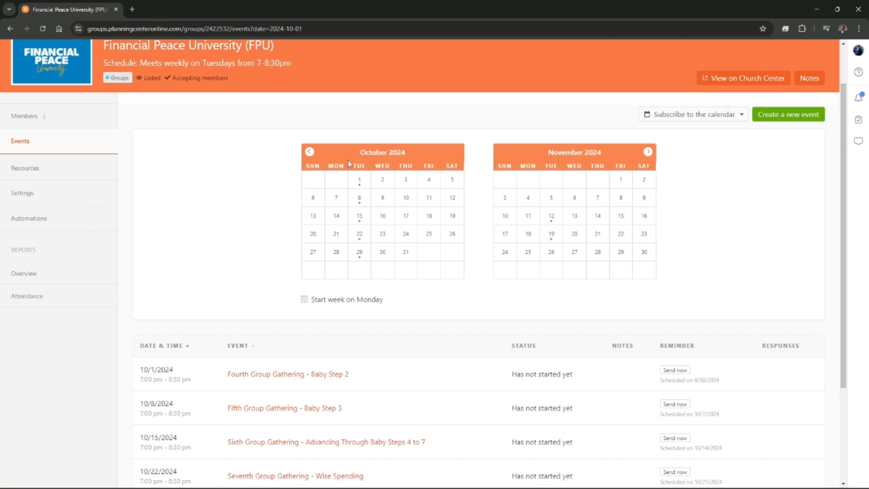
Start a new event for the group and name it TESTING EVENT.
left_click(778, 122)
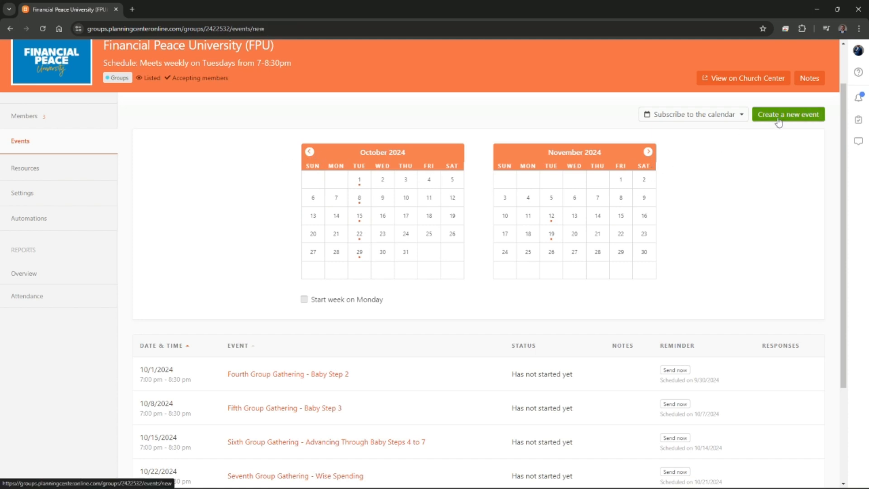
left_click(213, 239)
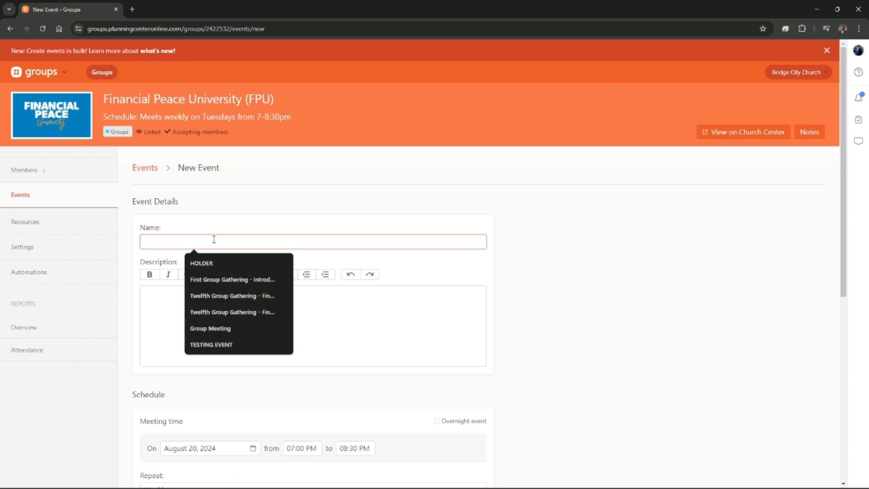
key("Down")
key("Down")
key("Down")
key("Down")
key("Down")
key("Down")
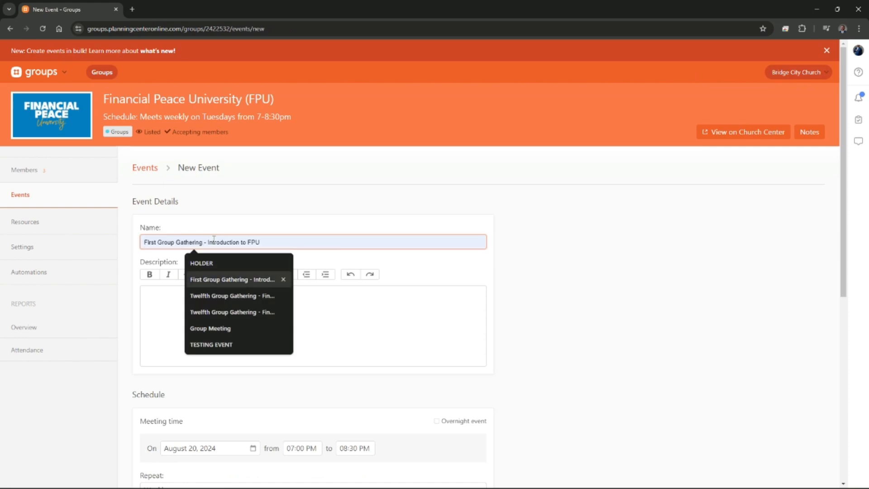
key("Tab")
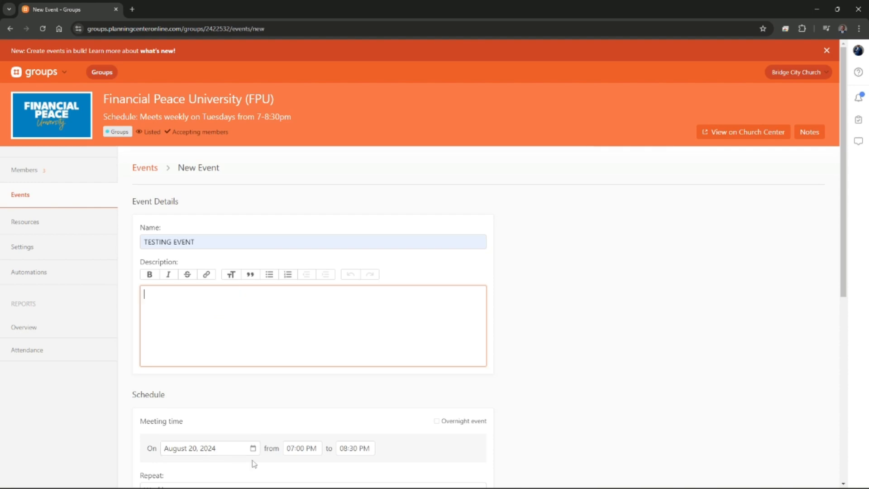
Set the event's repeat option to Never in the schedule.
scroll(321, 417, "down", 2)
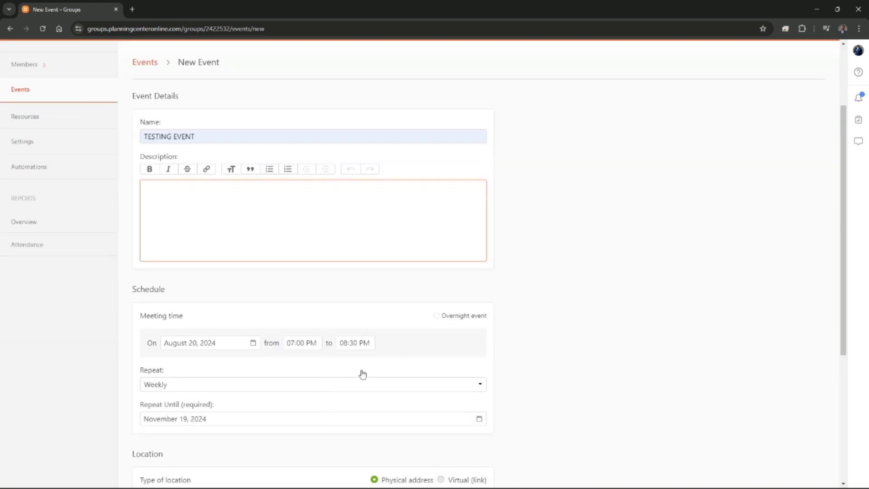
left_click(314, 385)
left_click(209, 398)
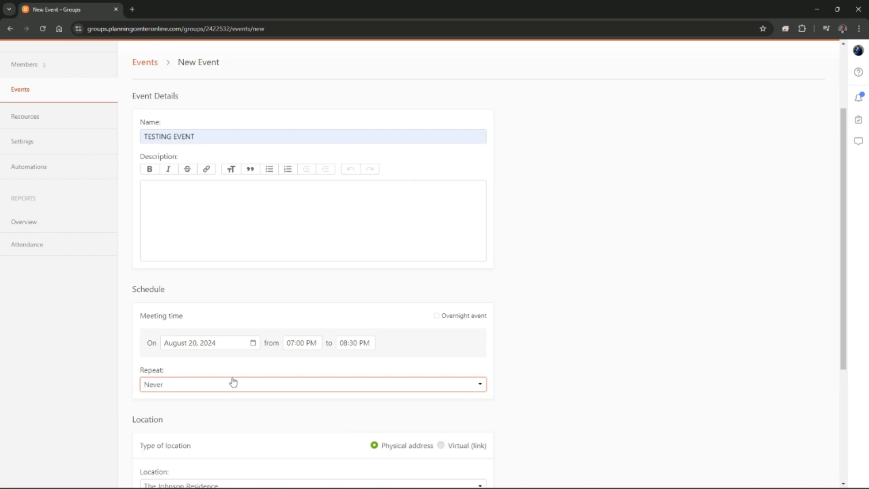
left_click(226, 388)
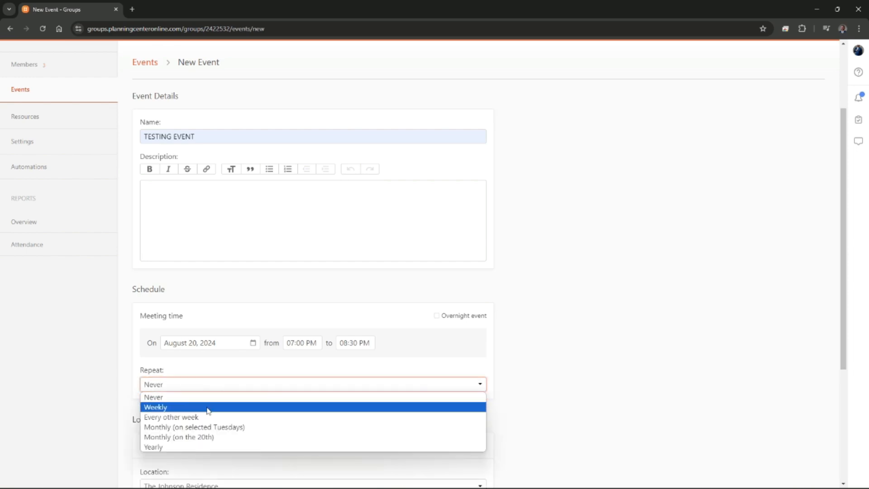
left_click(216, 379)
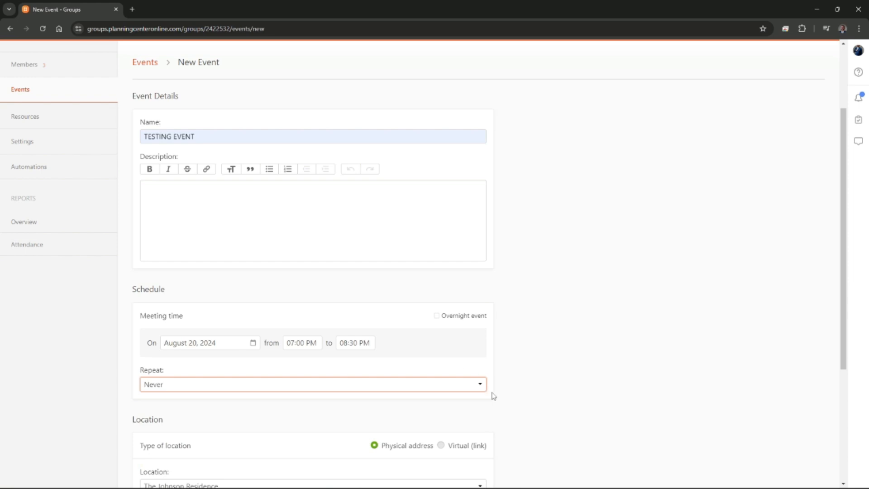
Set the event's location to the shared location White Oak Campus.
scroll(493, 414, "down", 2)
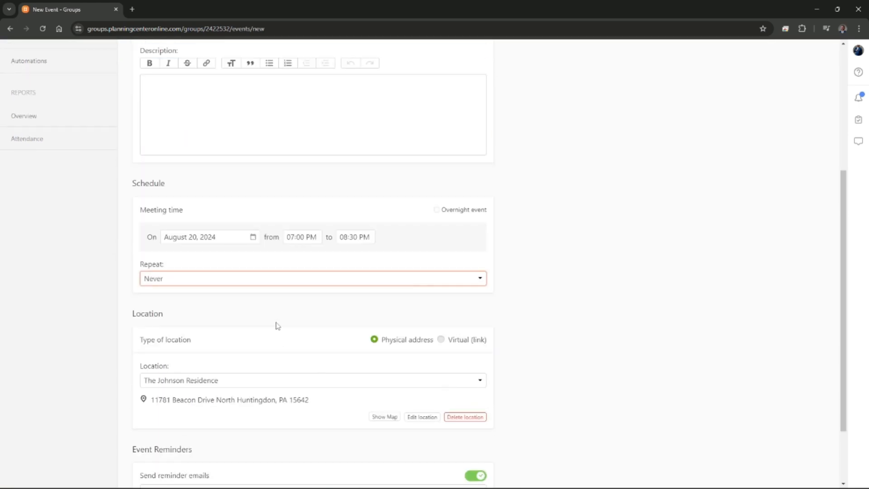
scroll(502, 372, "down", 2)
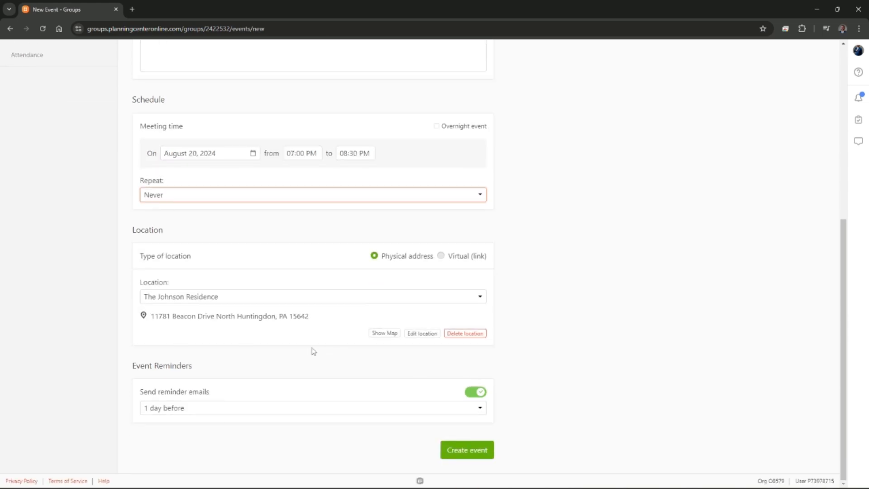
left_click(240, 298)
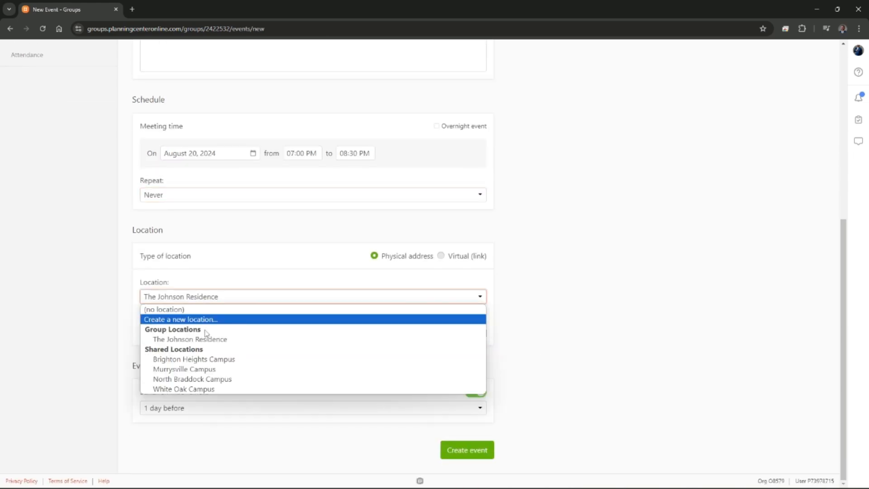
left_click(222, 390)
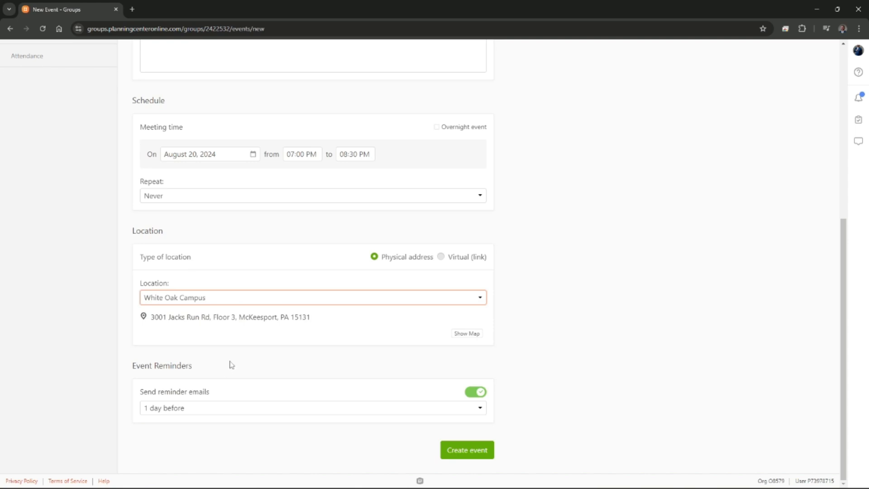
Show the location map and compare its Member and Non-Member previews, zooming in on the first and out on the second.
left_click(475, 335)
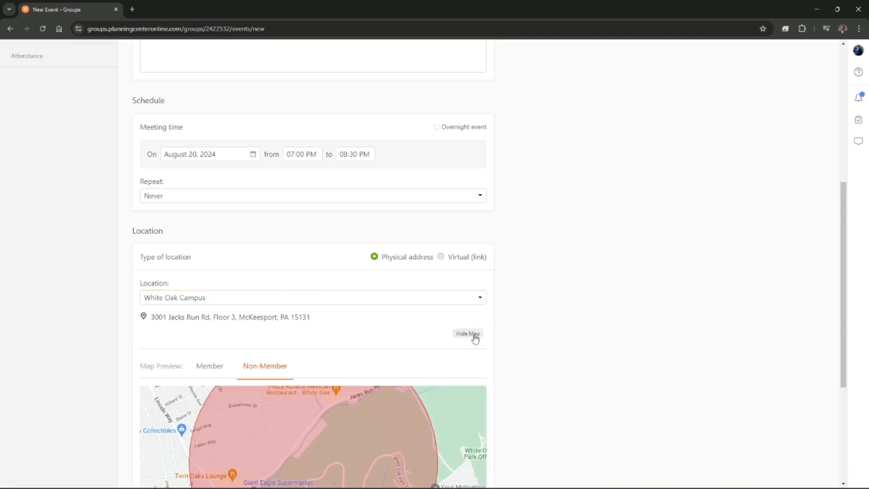
scroll(497, 347, "down", 2)
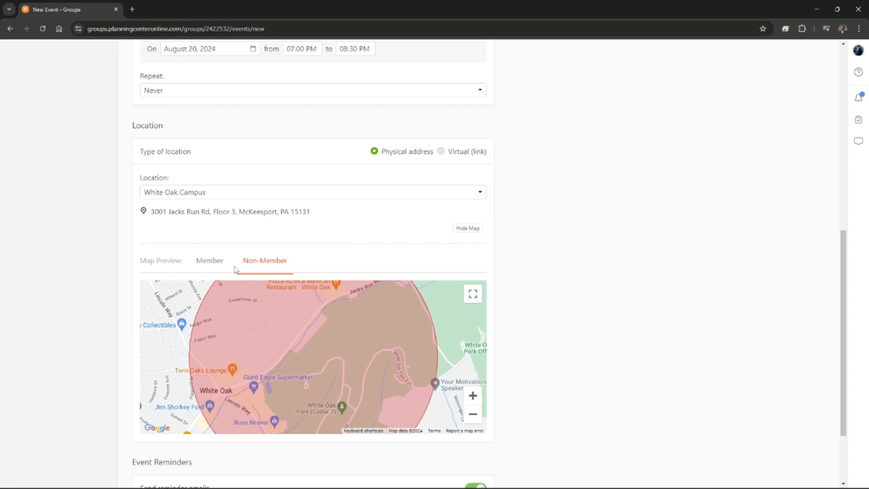
left_click(208, 265)
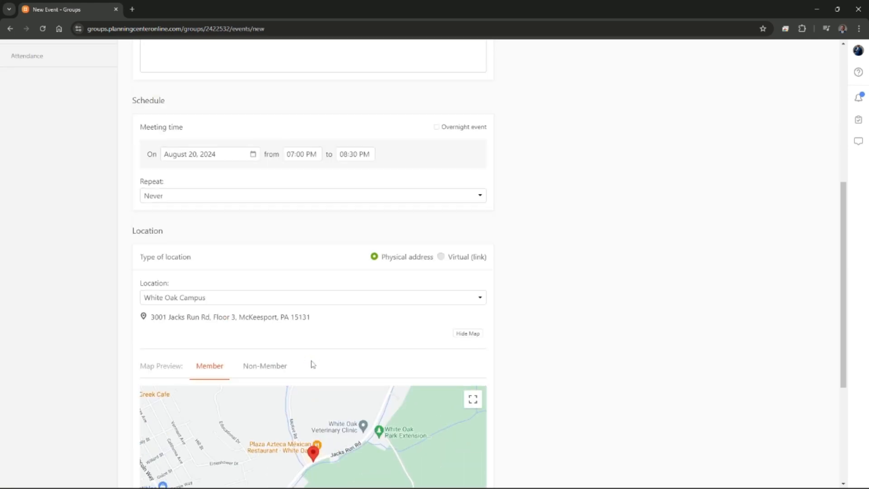
left_click(473, 396)
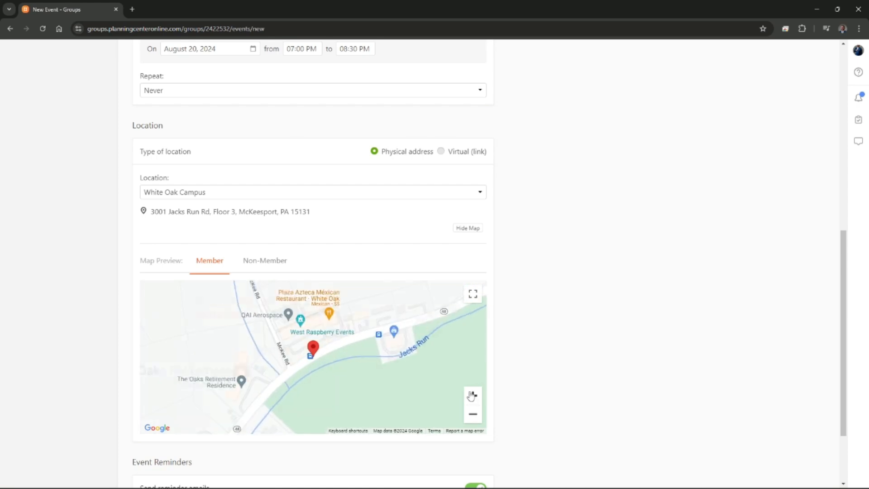
left_click(259, 267)
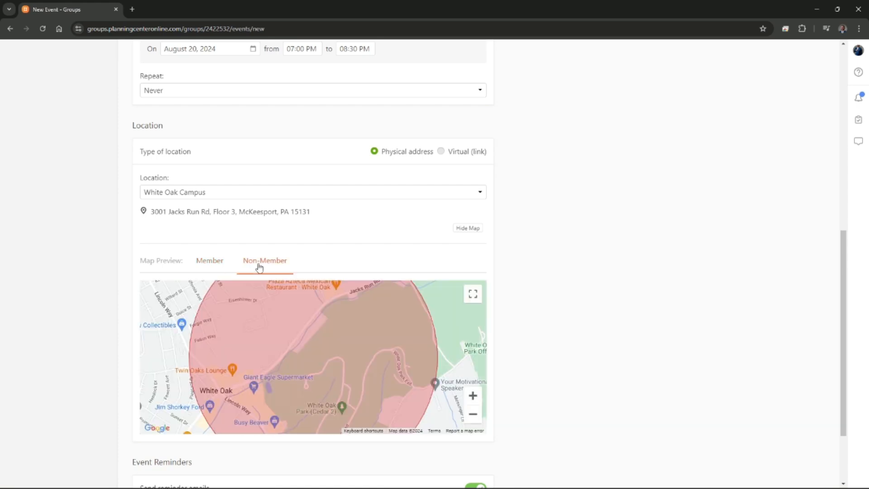
left_click(472, 414)
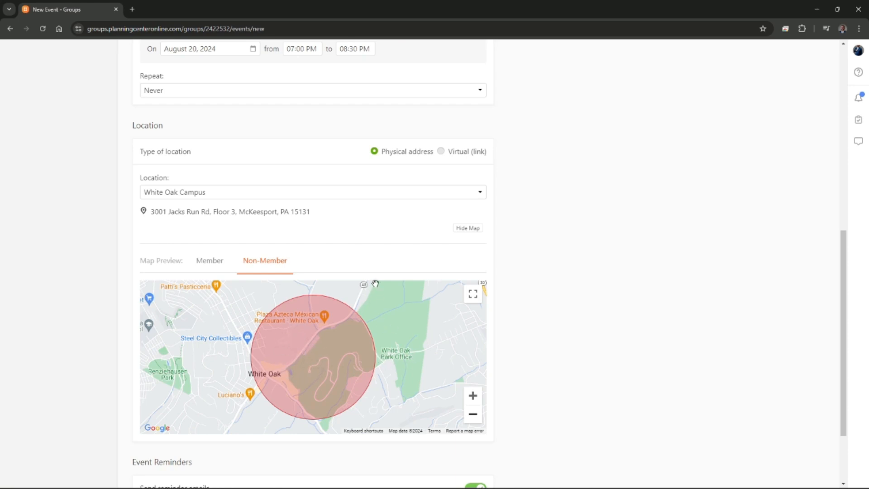
left_click(480, 194)
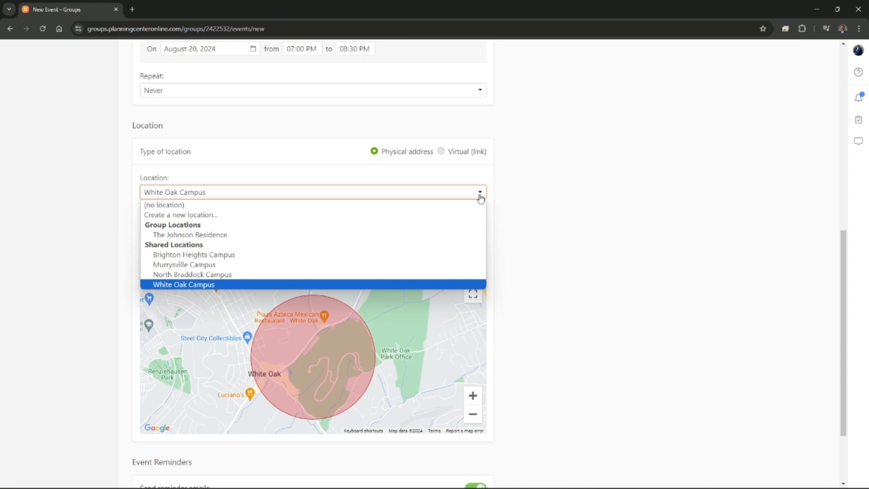
left_click(490, 243)
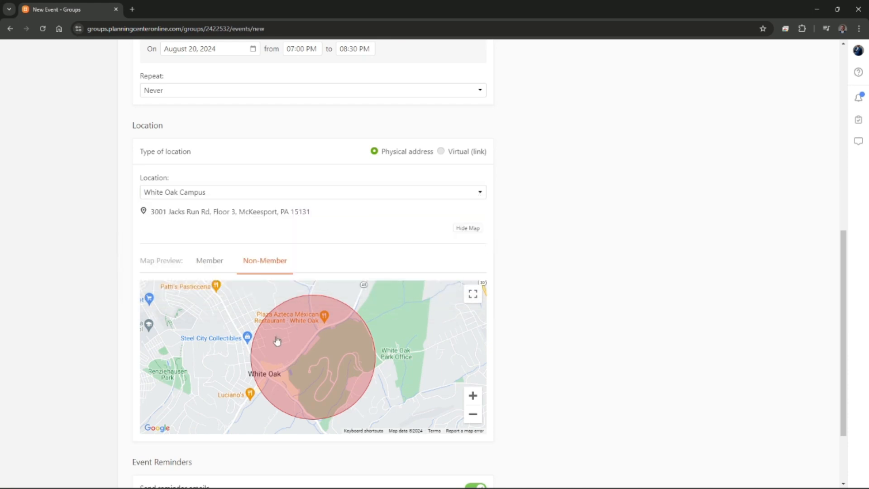
Create the event and agree to save it and send the reminders now.
scroll(564, 343, "down", 2)
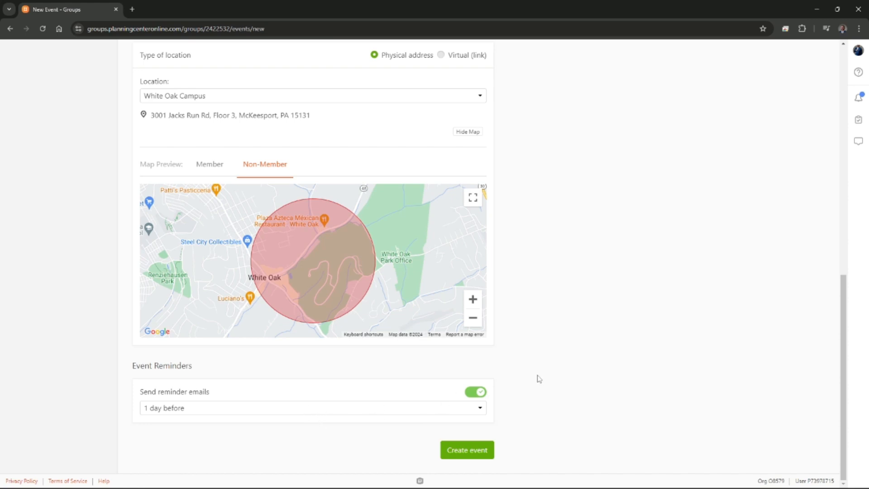
left_click(473, 450)
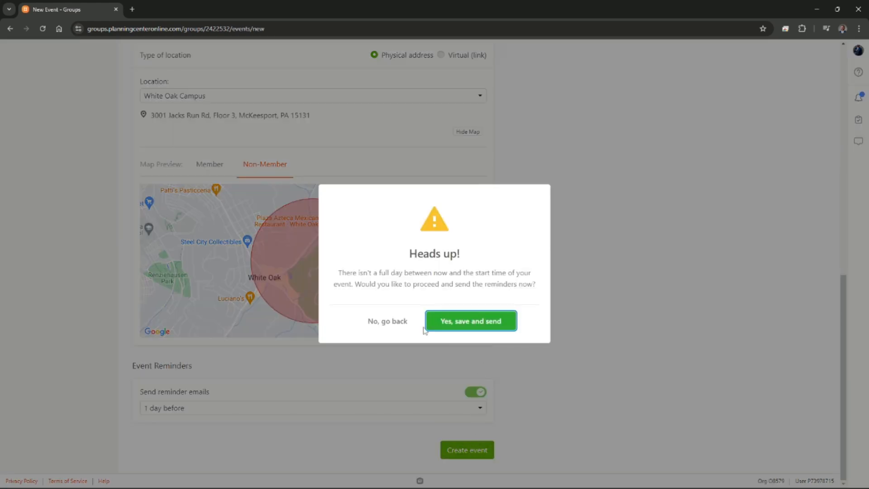
left_click(438, 327)
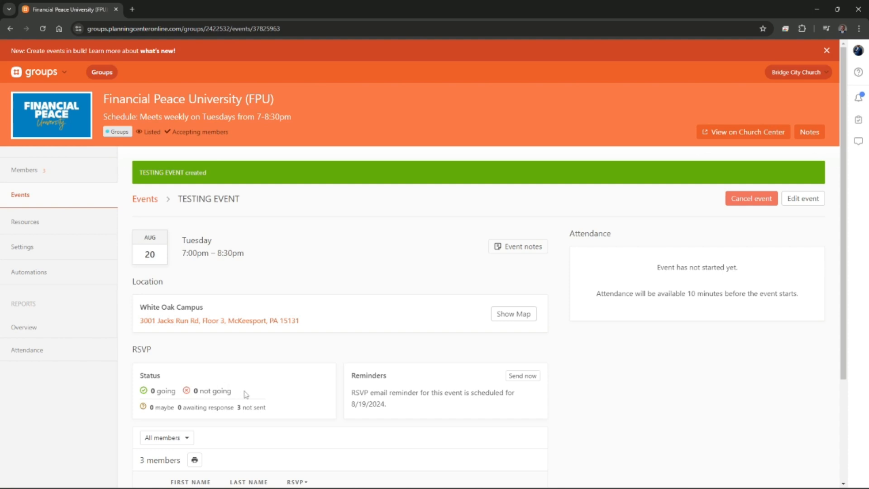
Review the RSVP status and the members' responses on the new event's page.
left_click_drag(151, 395, 232, 399)
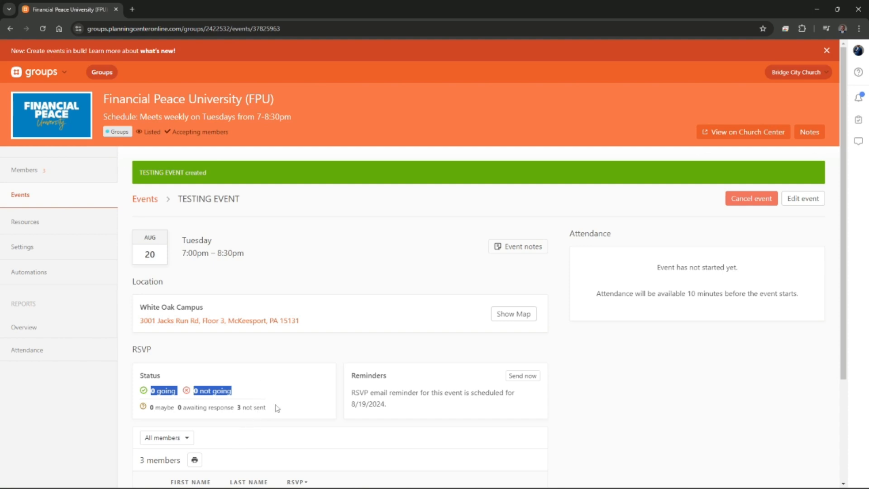
scroll(300, 410, "down", 3)
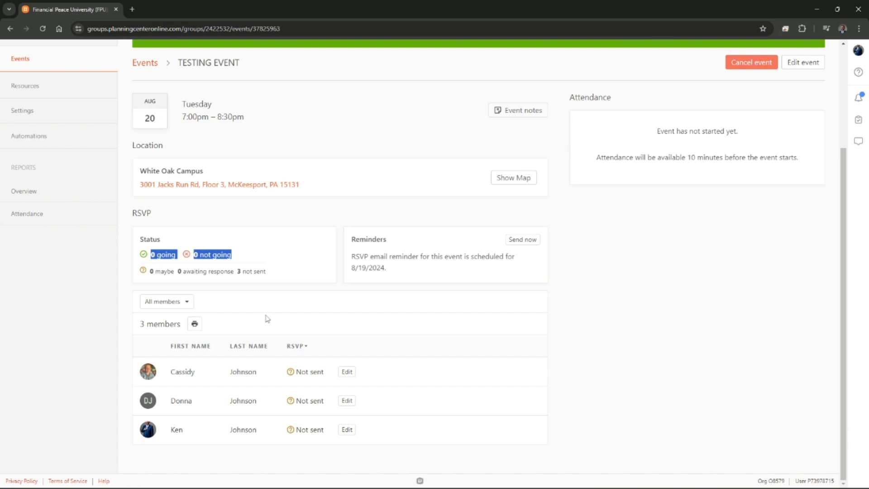
scroll(307, 310, "up", 3)
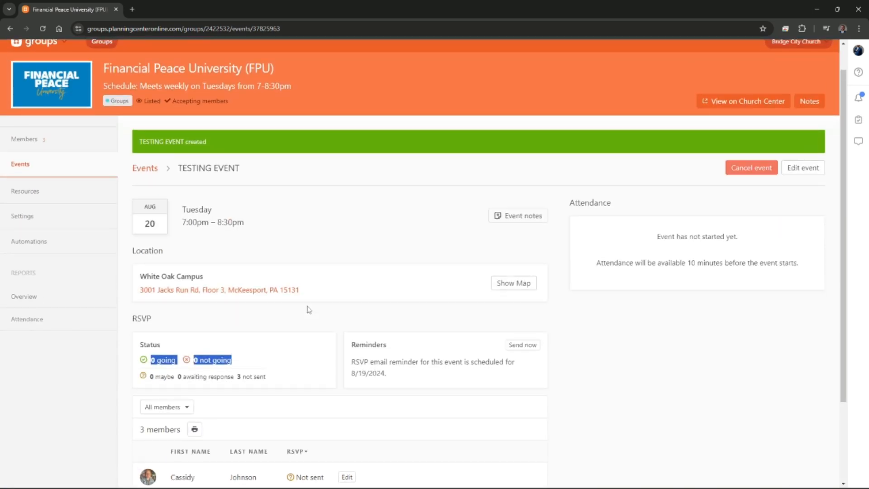